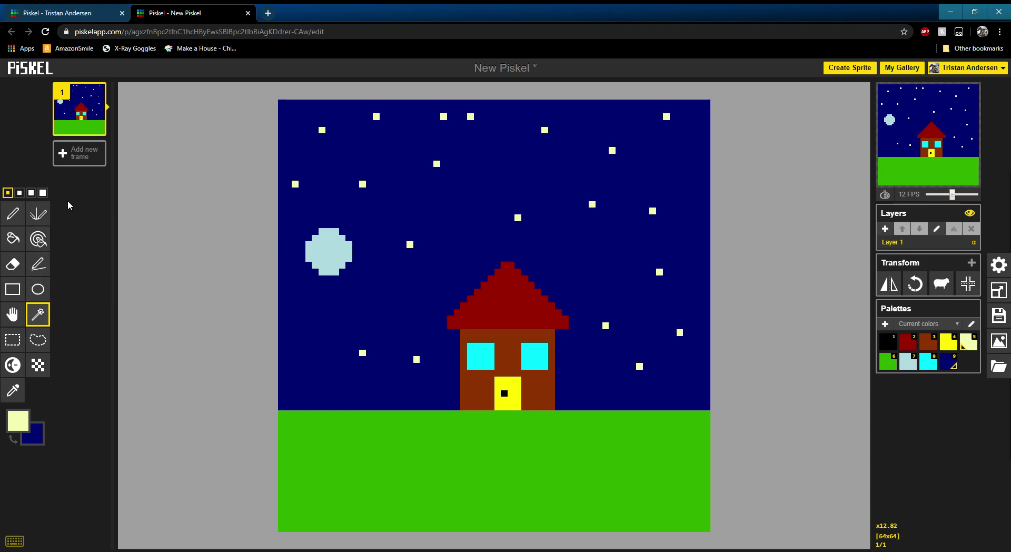
Add and delete a blank frame, then duplicate frame 1 as frame 2
click(78, 156)
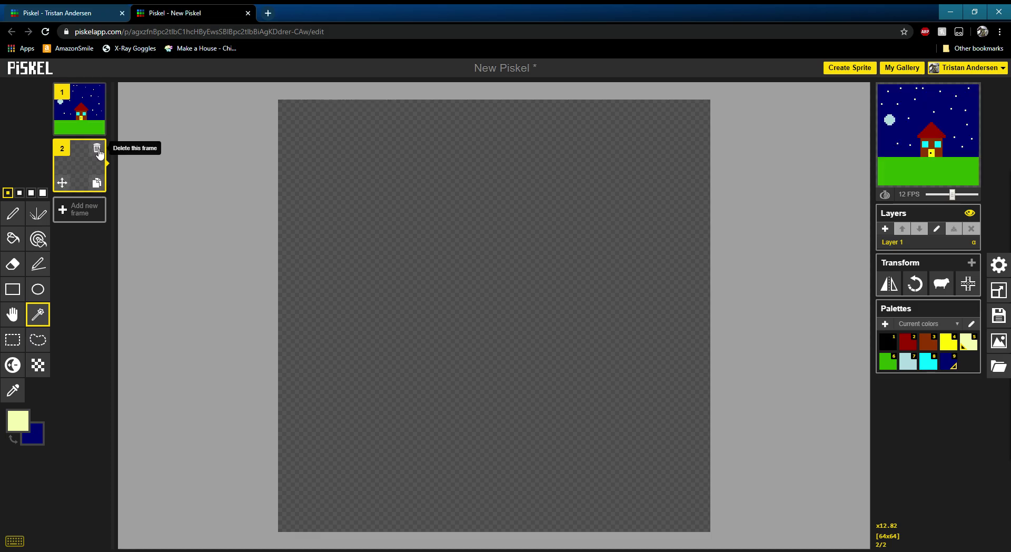
click(98, 149)
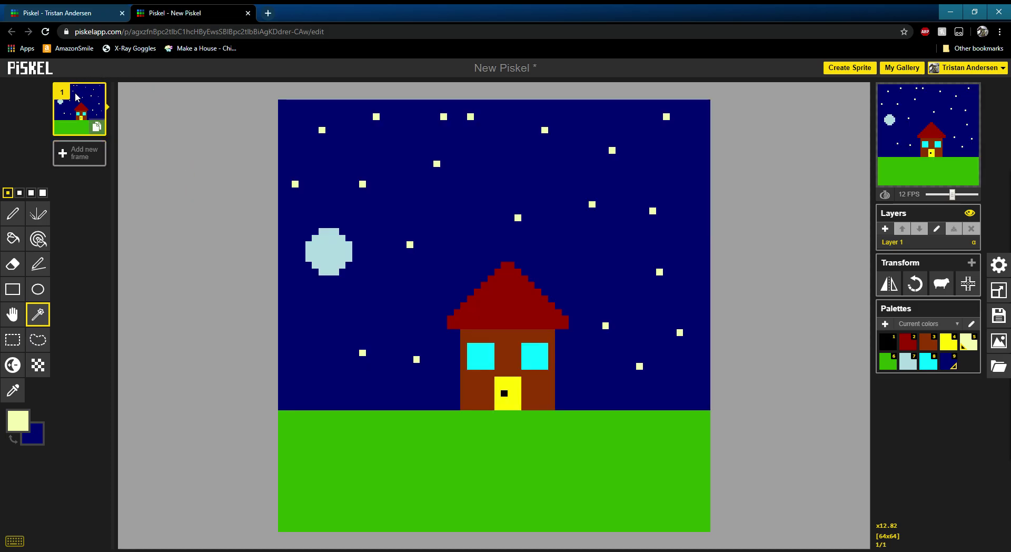
click(97, 127)
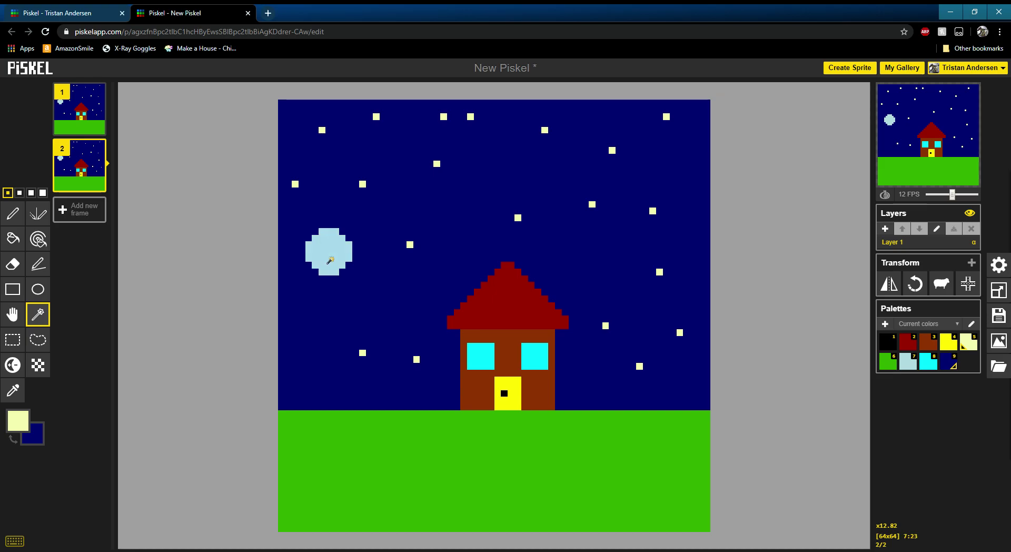
Select the moon in frame 2 with the magic wand and nudge it slightly up-right
click(346, 249)
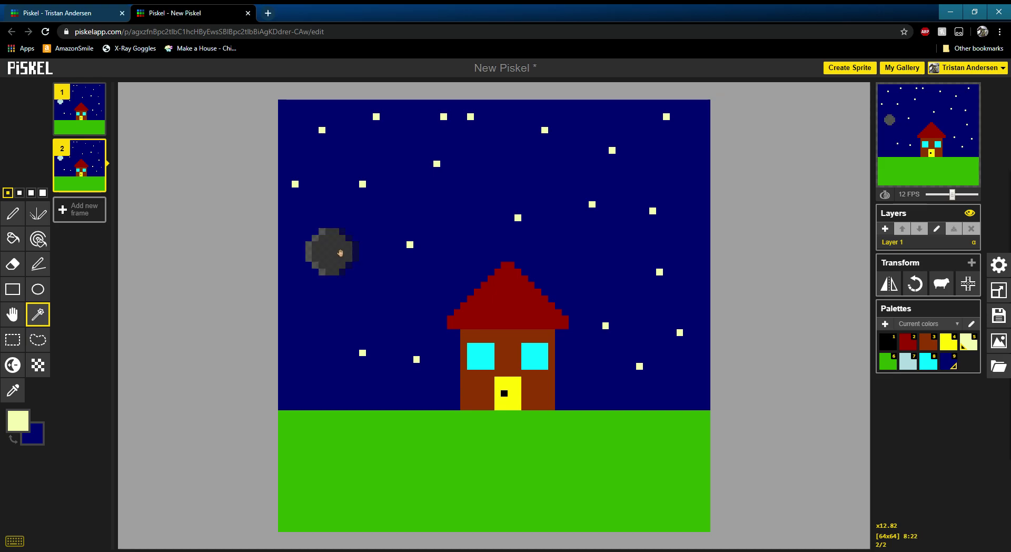
drag(345, 249, 341, 248)
click(337, 250)
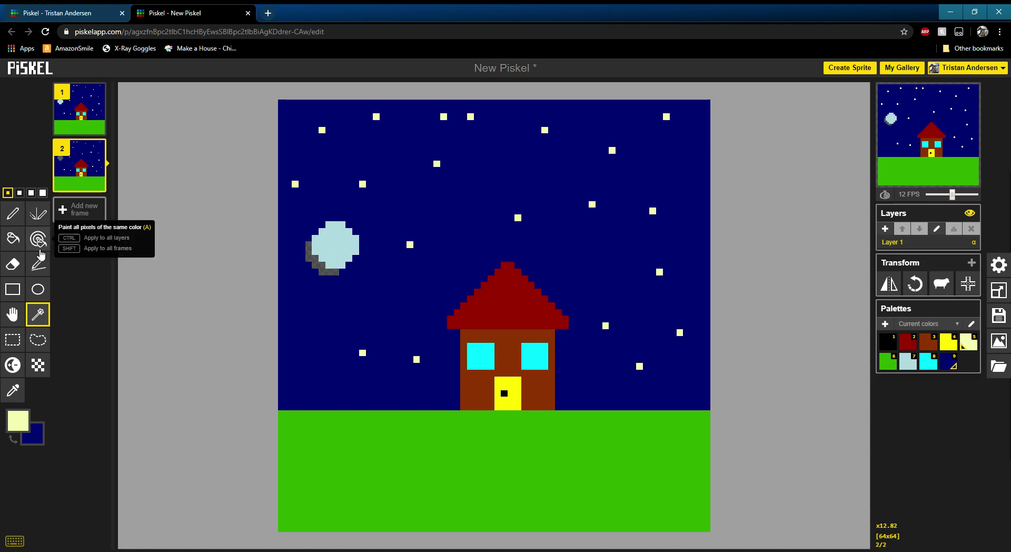
Sample the navy sky colour and bucket-fill the grey gap beside the moon
click(12, 391)
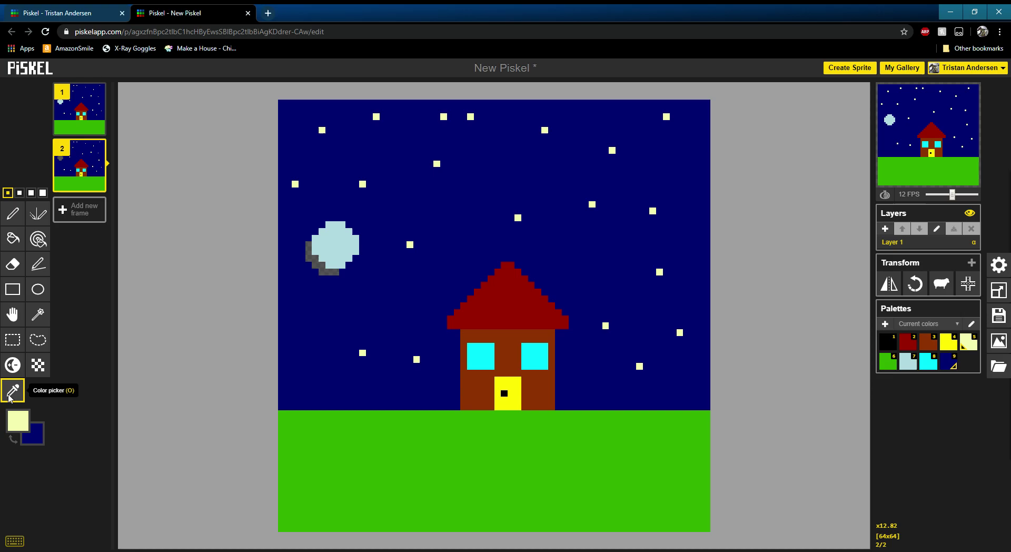
click(336, 206)
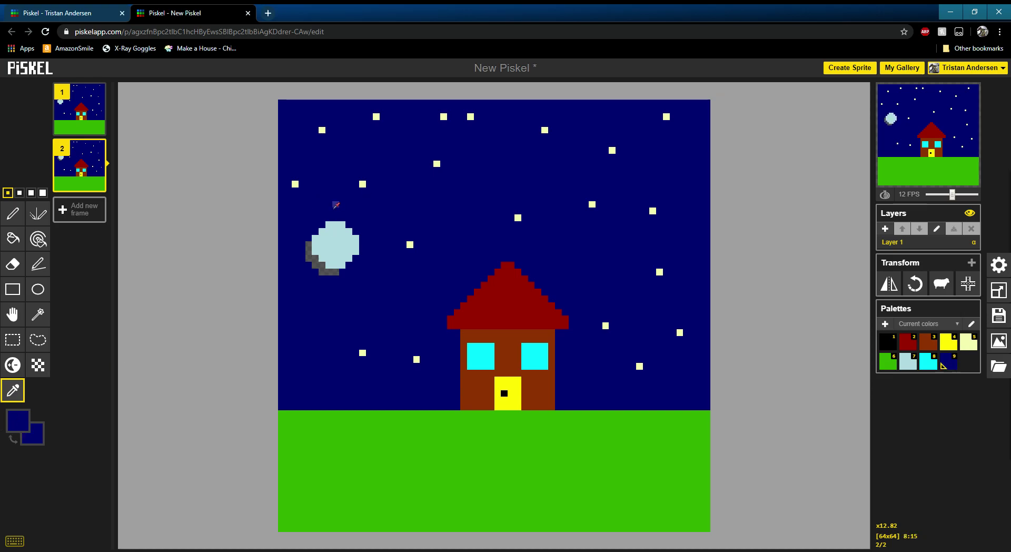
click(12, 239)
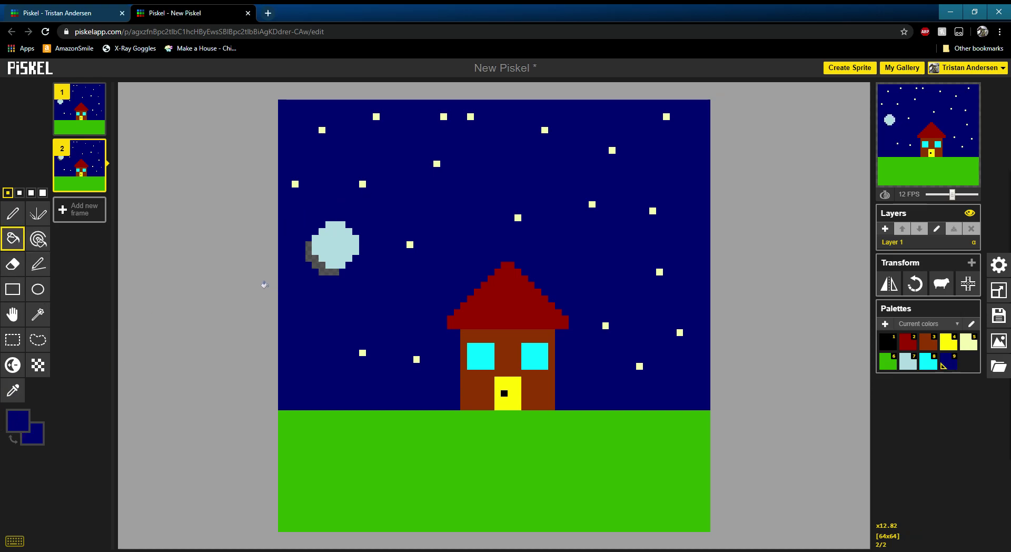
click(317, 266)
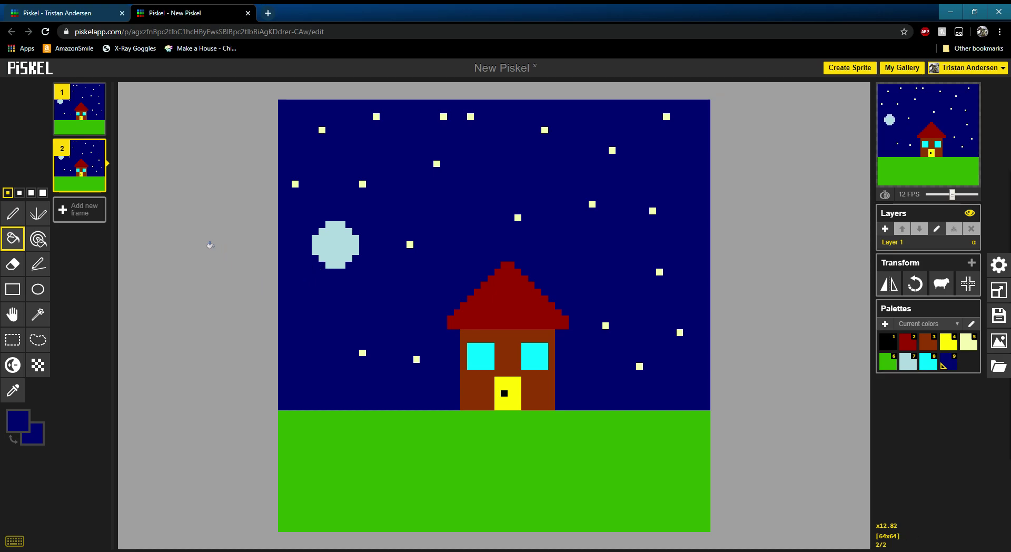
Duplicate frame 2 as frame 3, move its moon further up-right, and fill the gap navy
click(97, 185)
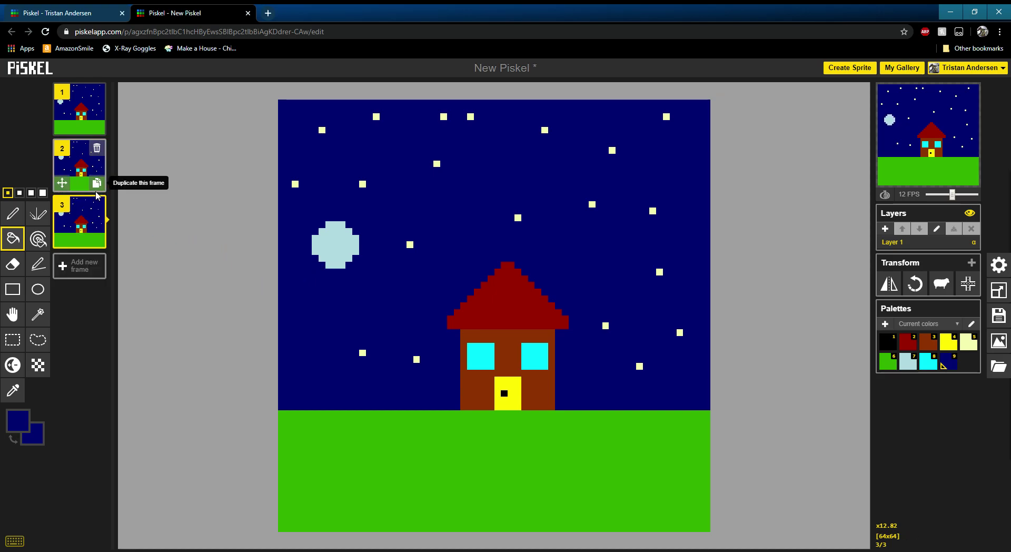
click(37, 314)
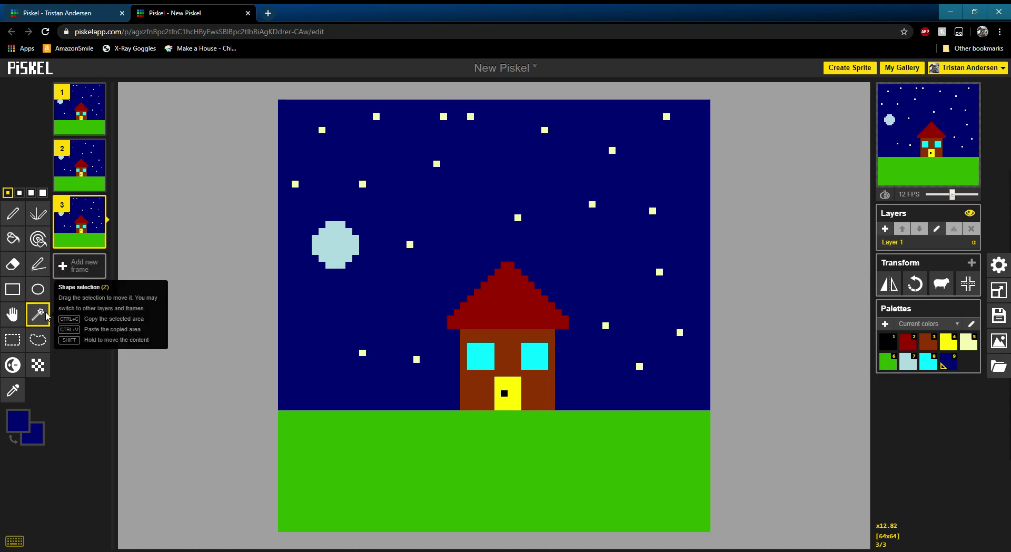
click(340, 252)
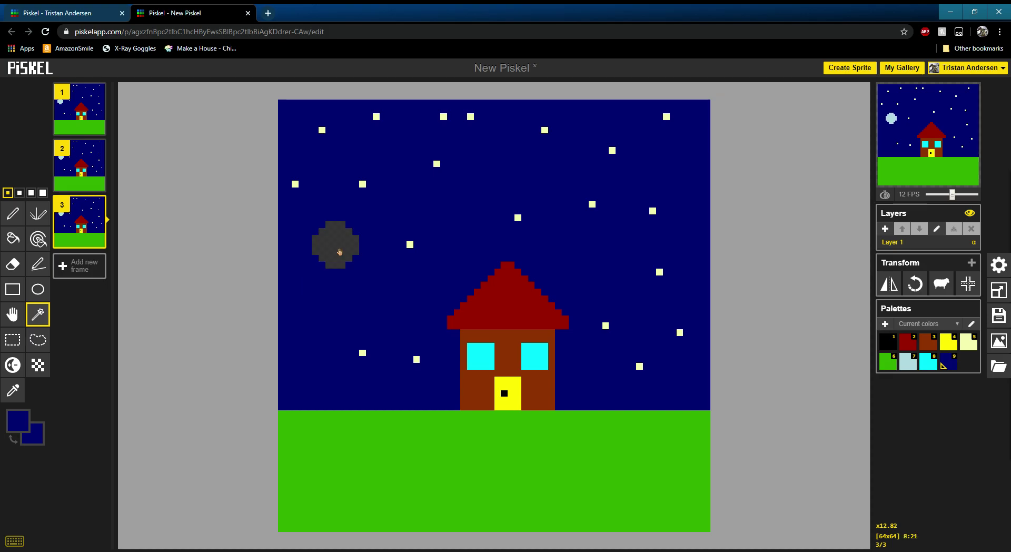
drag(340, 253, 354, 237)
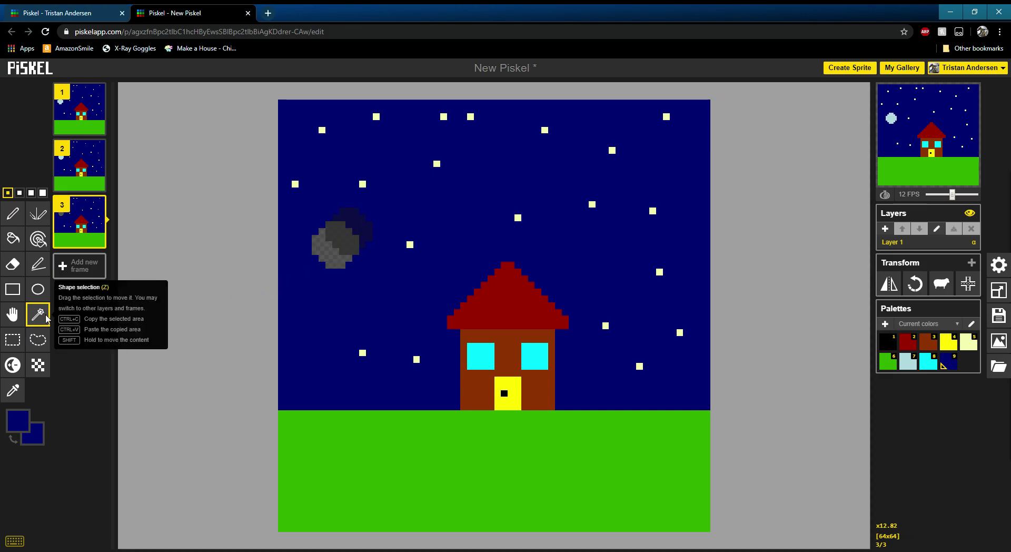
click(279, 293)
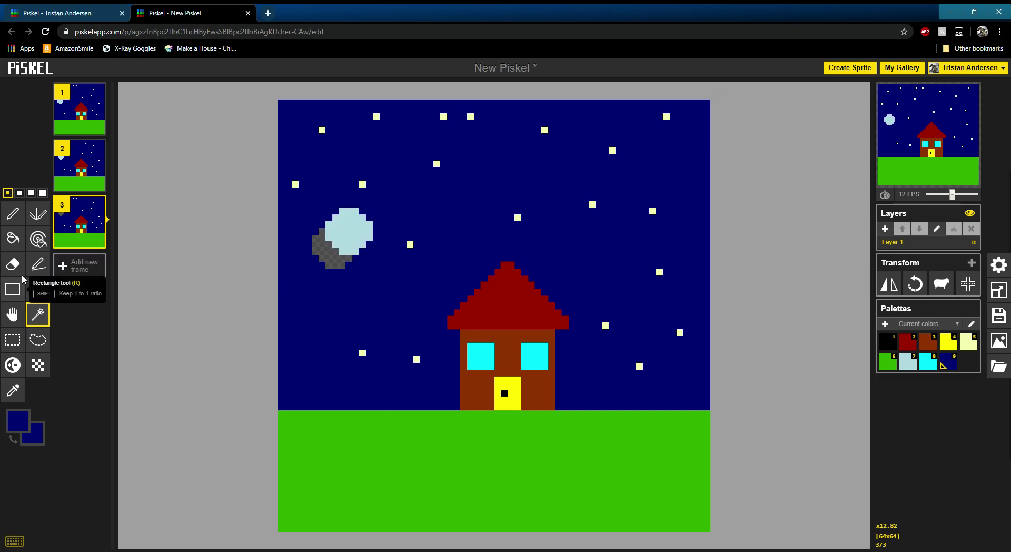
click(20, 244)
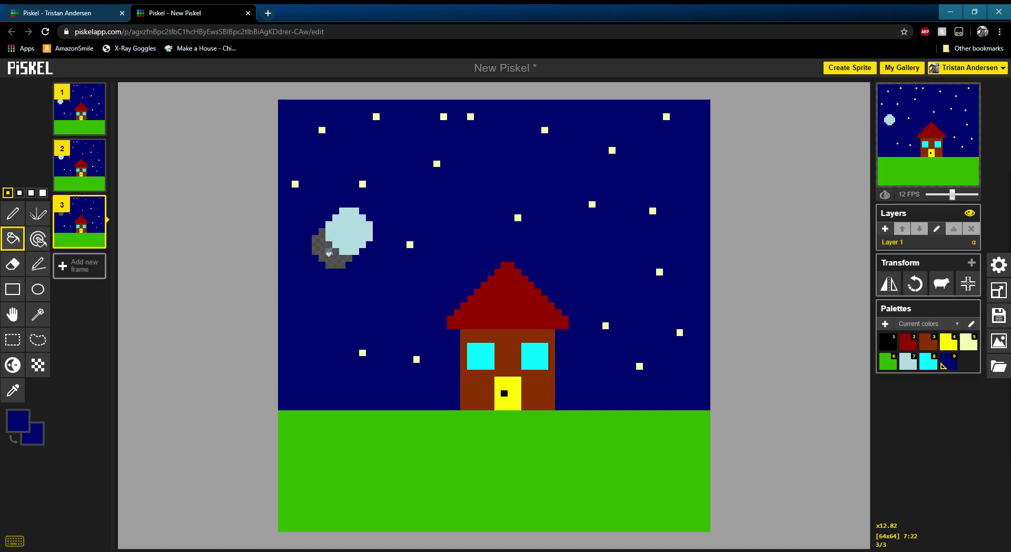
click(329, 252)
Duplicate frame 3 to create a fourth frame of the night scene
click(97, 240)
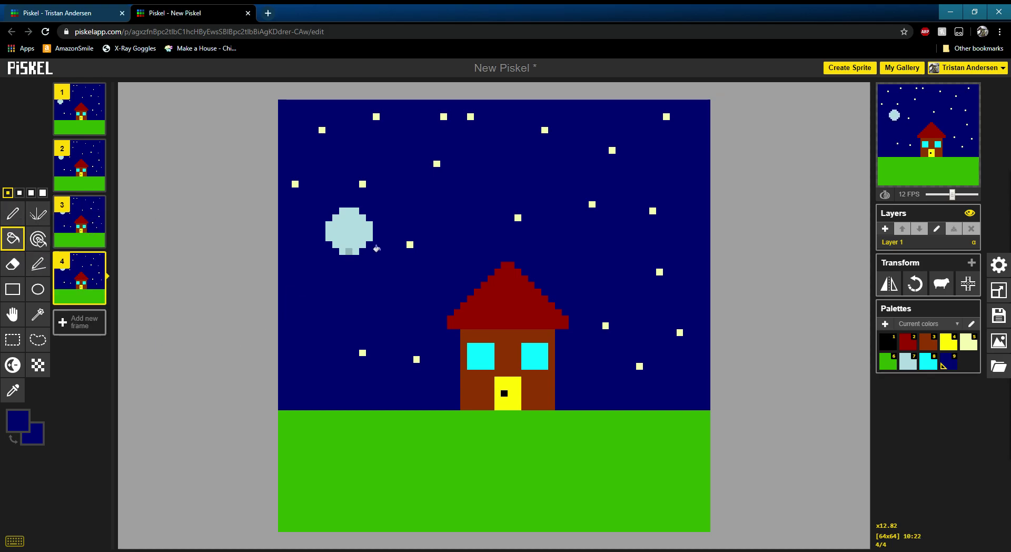
mouse_move(884, 133)
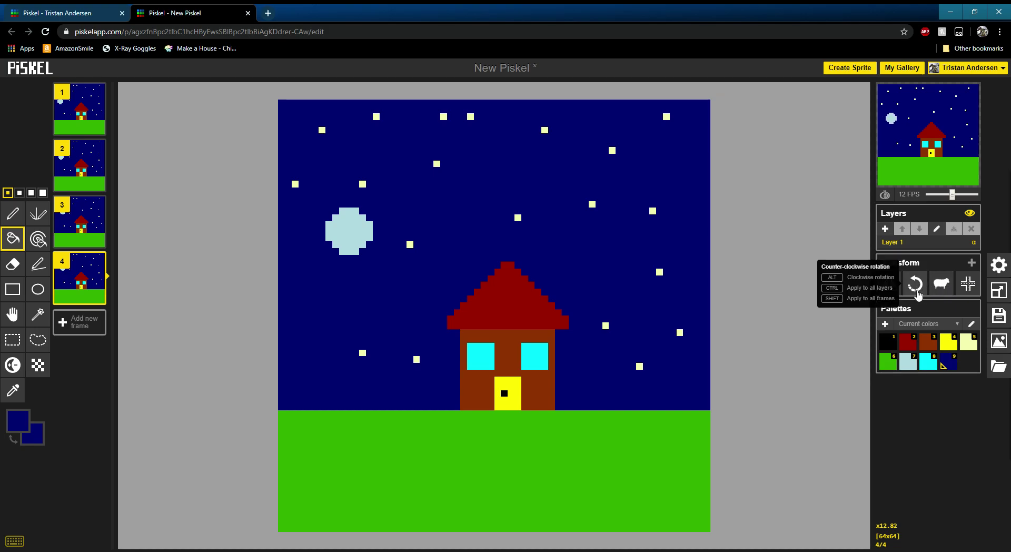
mouse_move(94, 287)
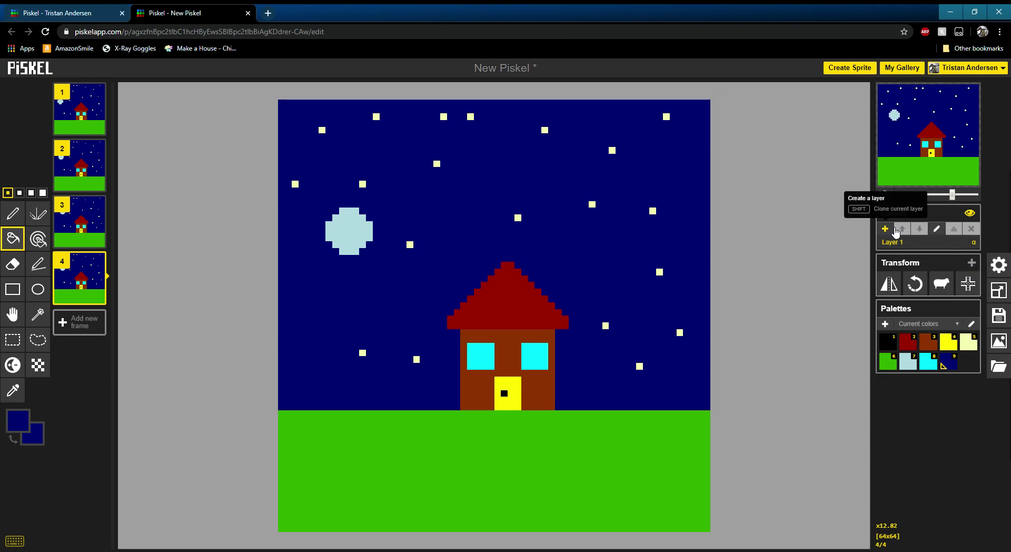
click(971, 214)
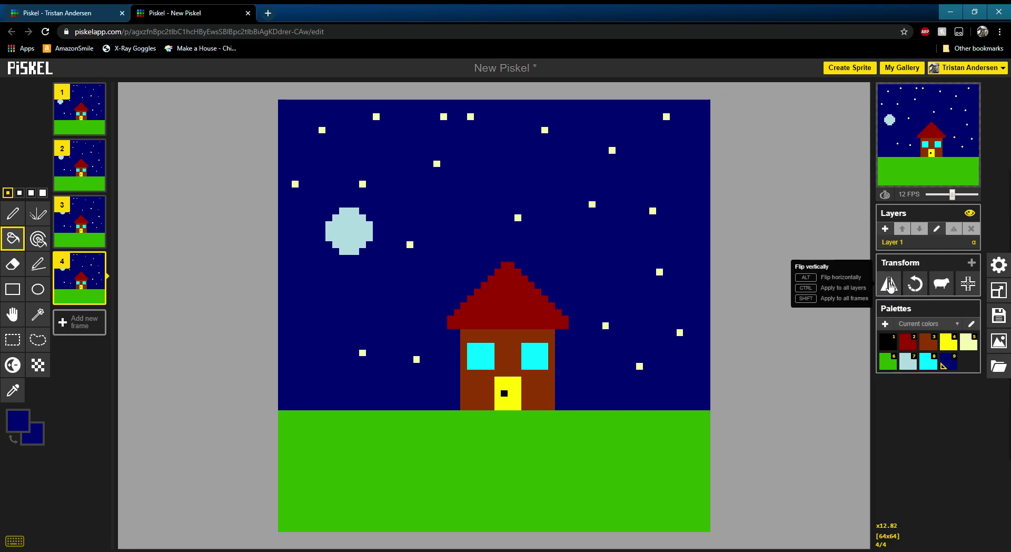
alt+click(890, 285)
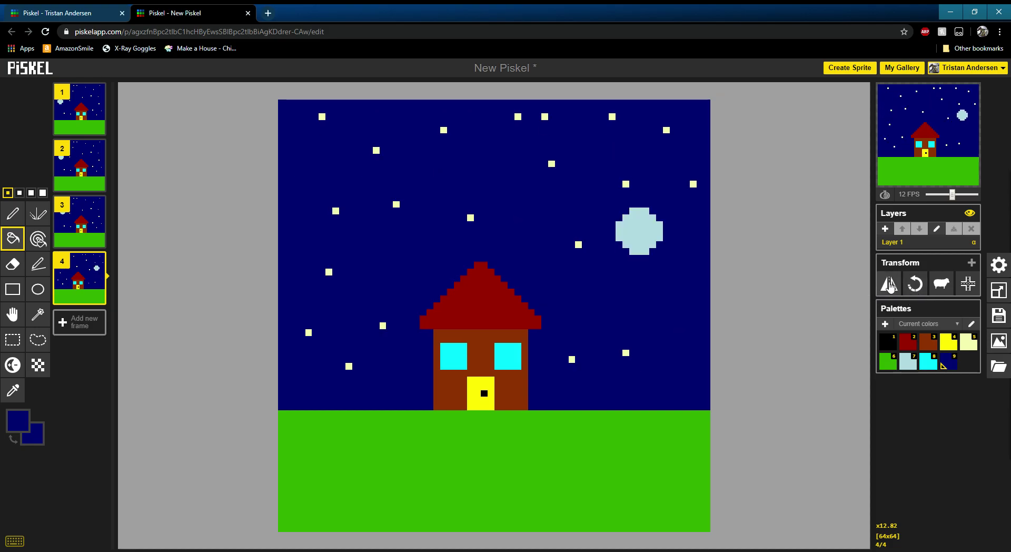
alt+click(890, 285)
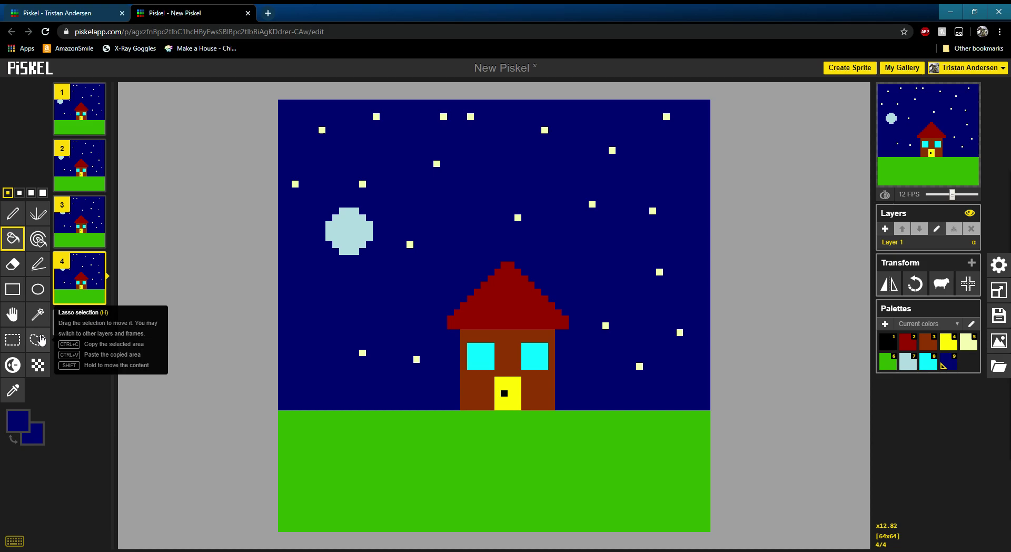
Duplicate frame 4 as frame 5 and nudge its moon further up and right
click(96, 296)
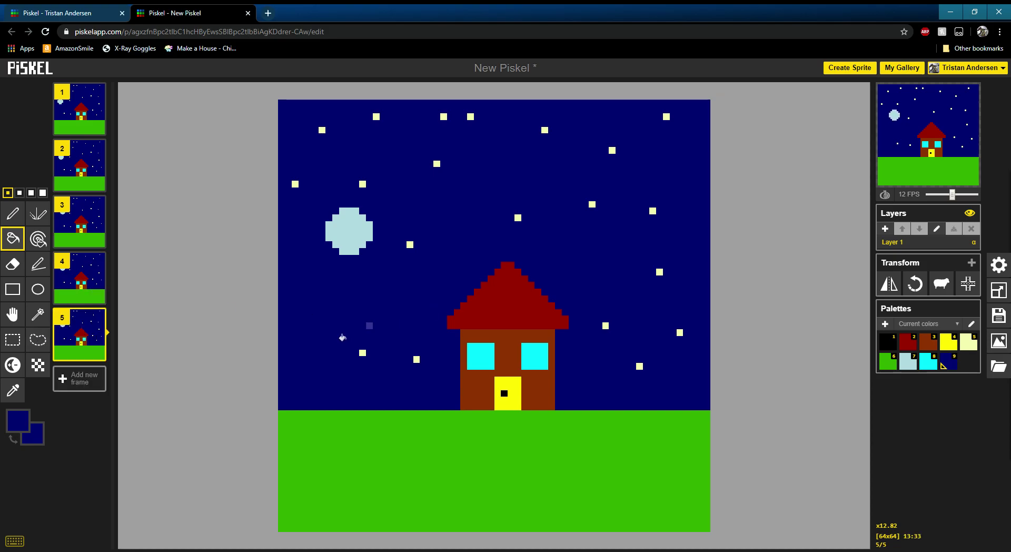
click(32, 315)
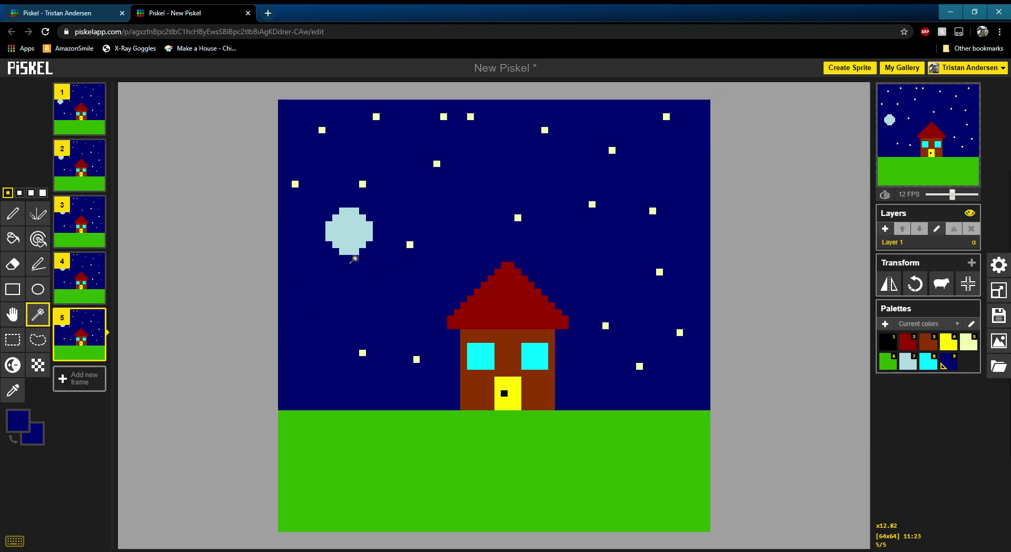
click(353, 232)
mouse_move(353, 232)
mouse_down()
mouse_move(370, 222)
mouse_move(360, 228)
mouse_up()
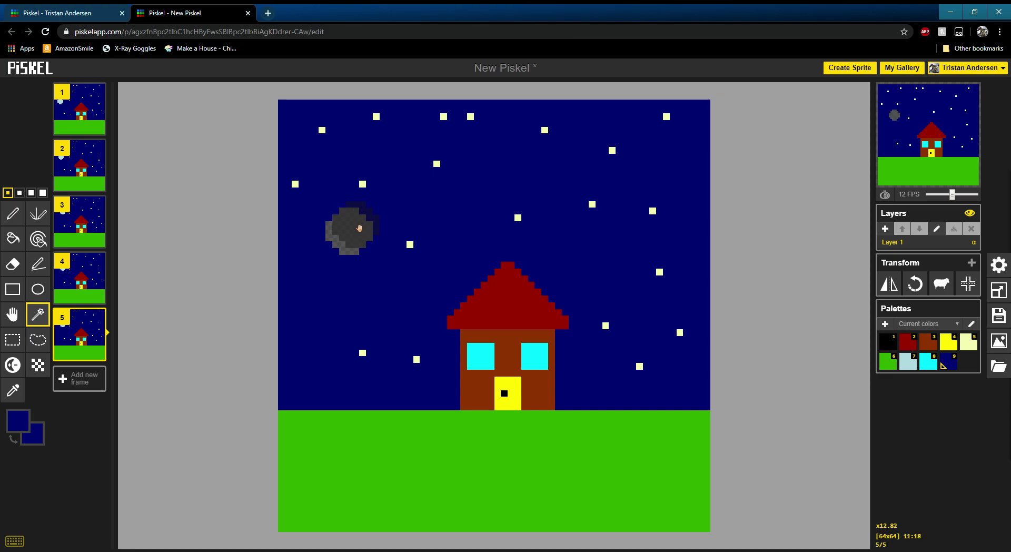
click(281, 284)
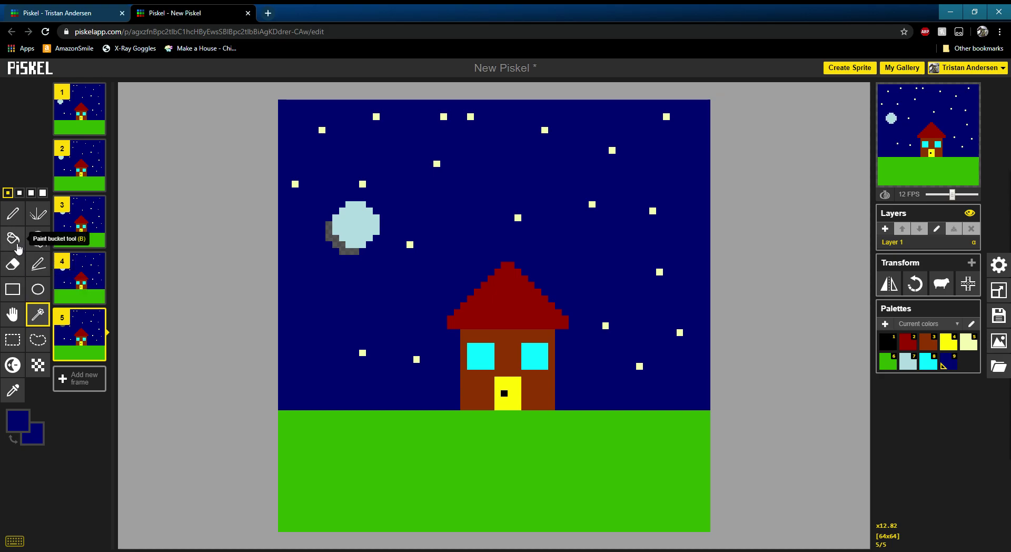
Bucket-fill the moon's leftover grey shadow pixels with navy
click(8, 396)
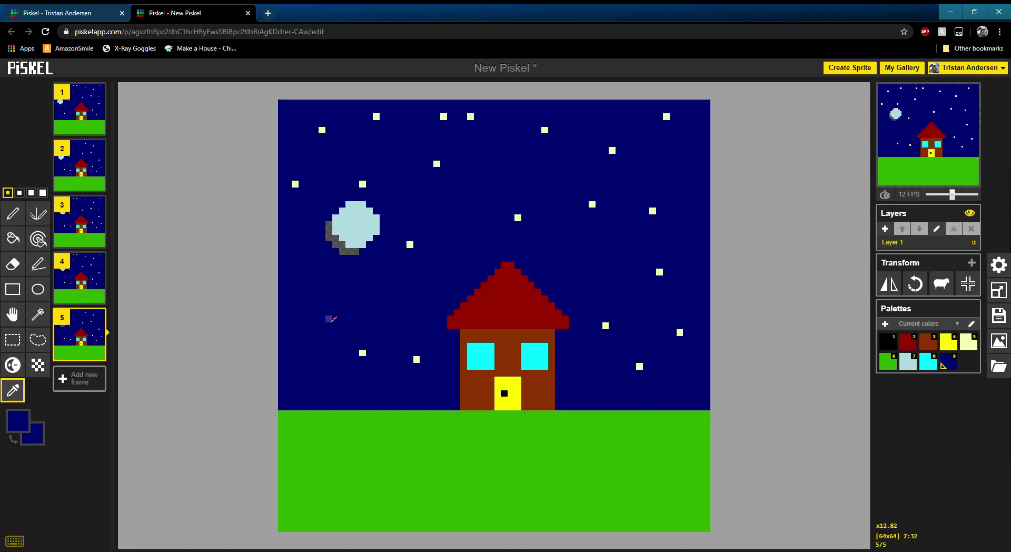
click(13, 239)
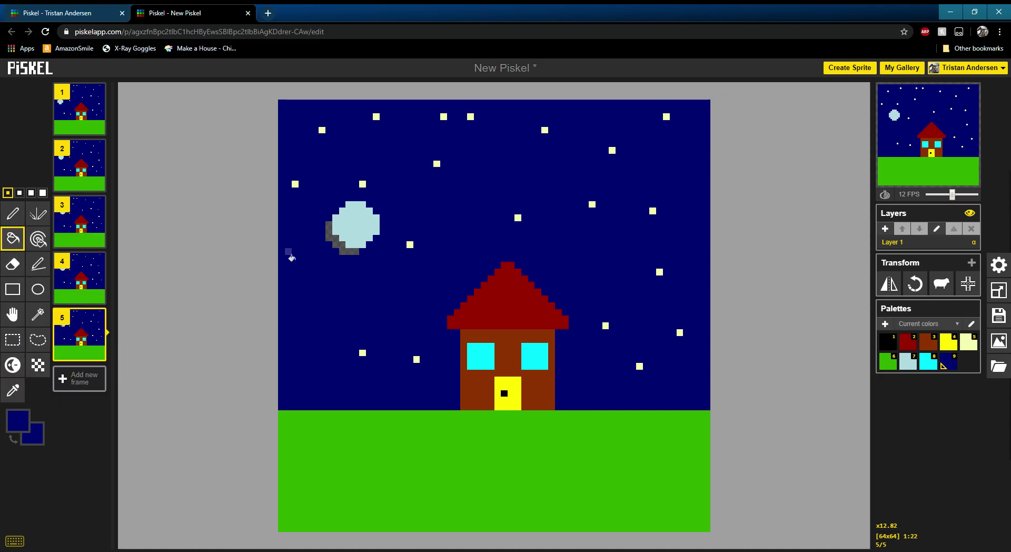
click(329, 235)
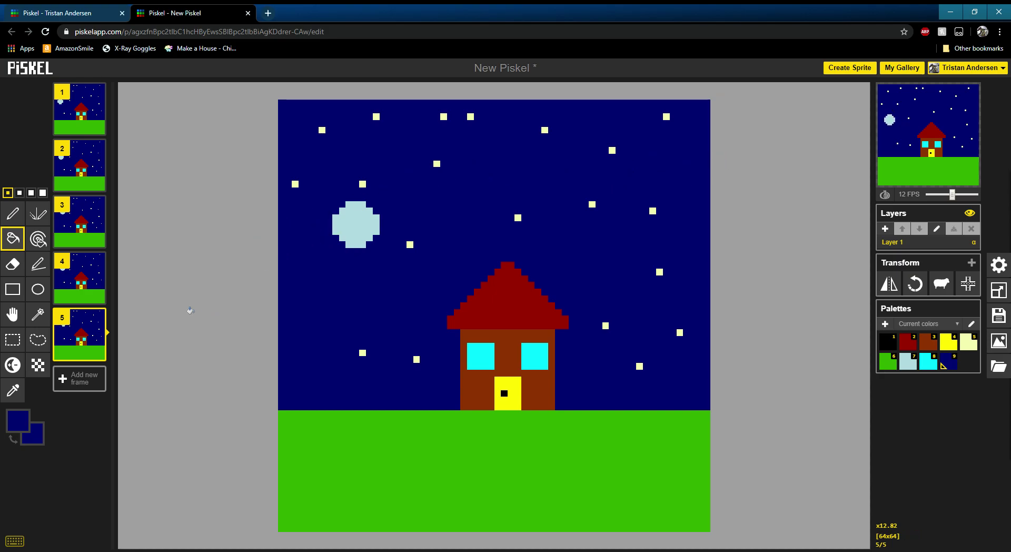
Duplicate frame 5 as frame 6 and set the primary colour to pure white
click(98, 353)
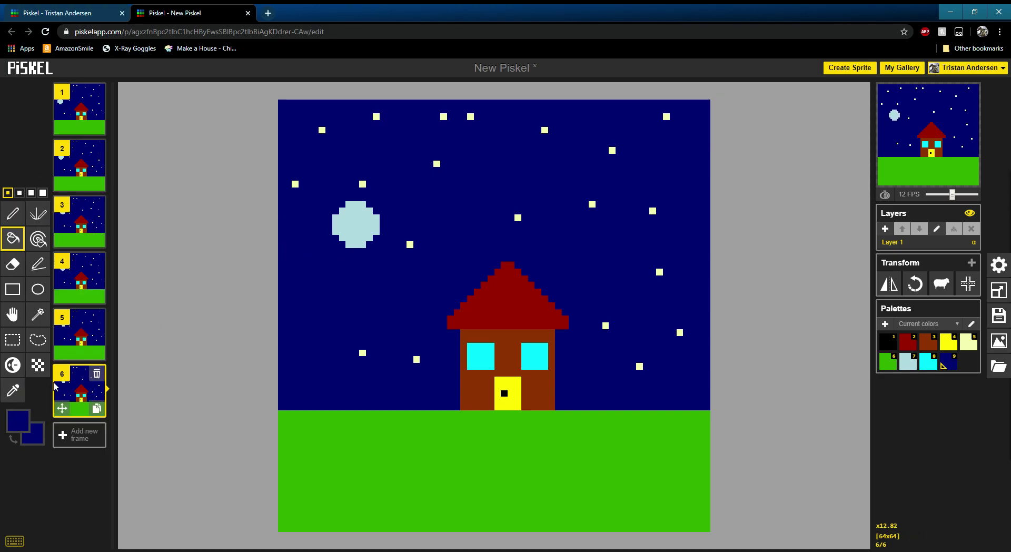
click(17, 389)
click(410, 243)
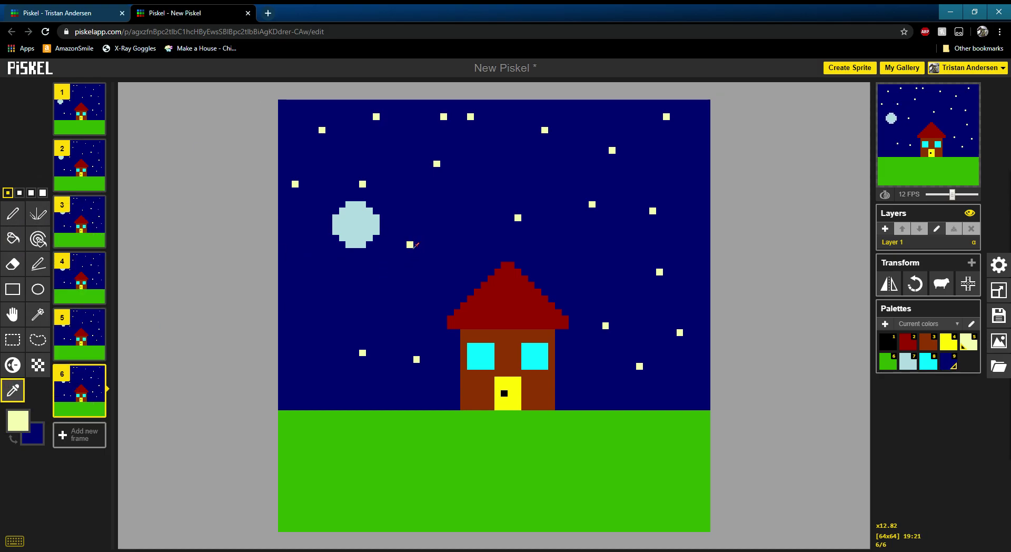
mouse_move(98, 320)
click(17, 420)
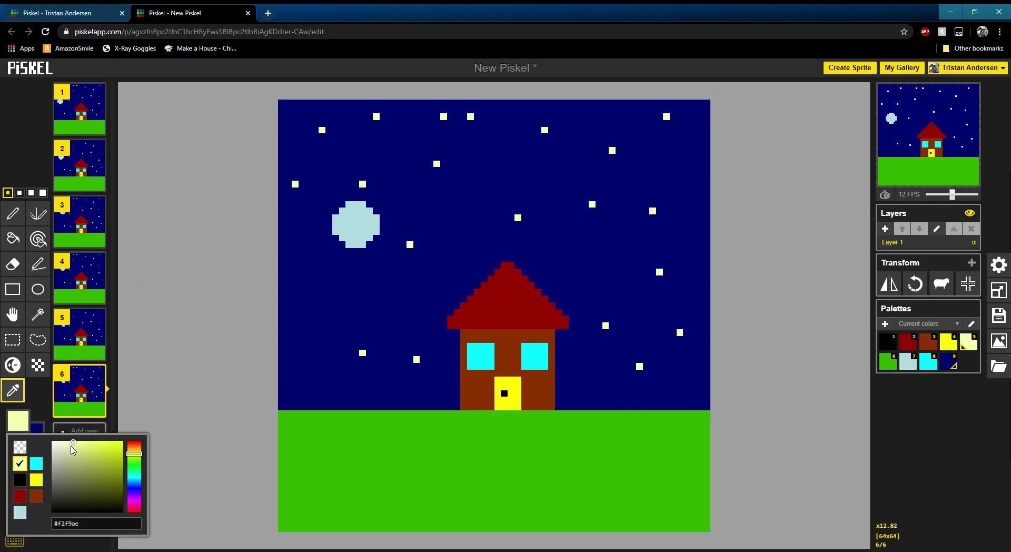
drag(73, 452, 52, 441)
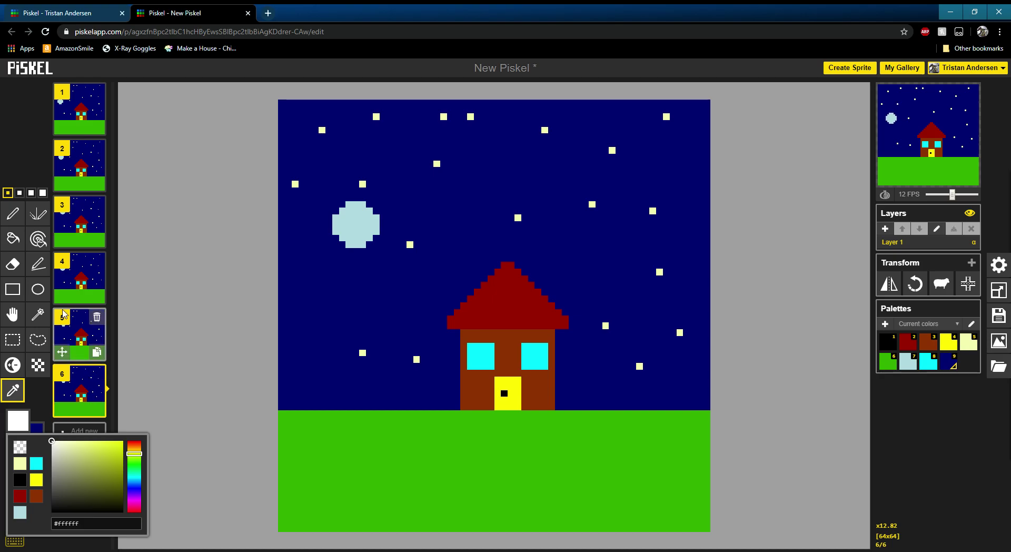
click(13, 238)
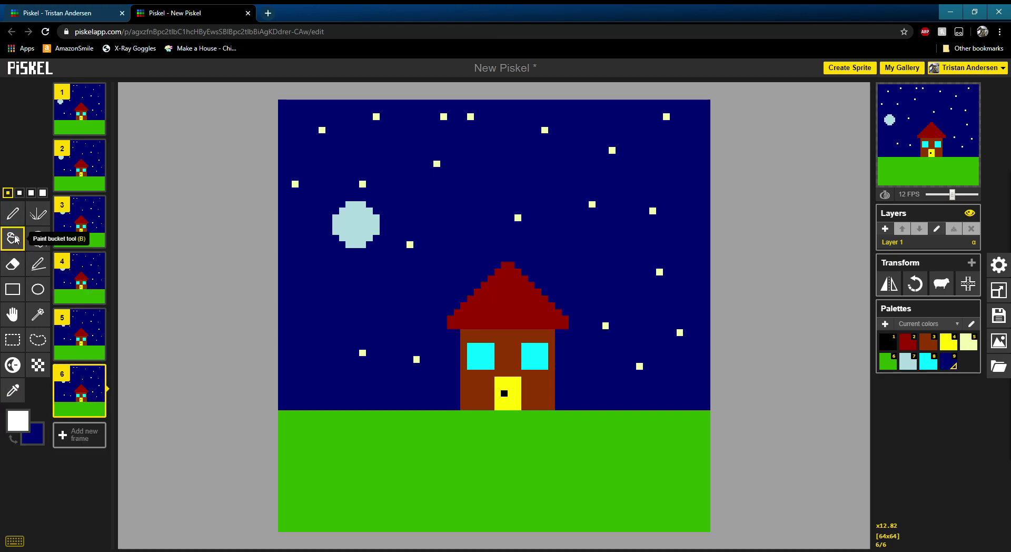
Repaint the six left and centre stars white with the Pen tool
click(15, 216)
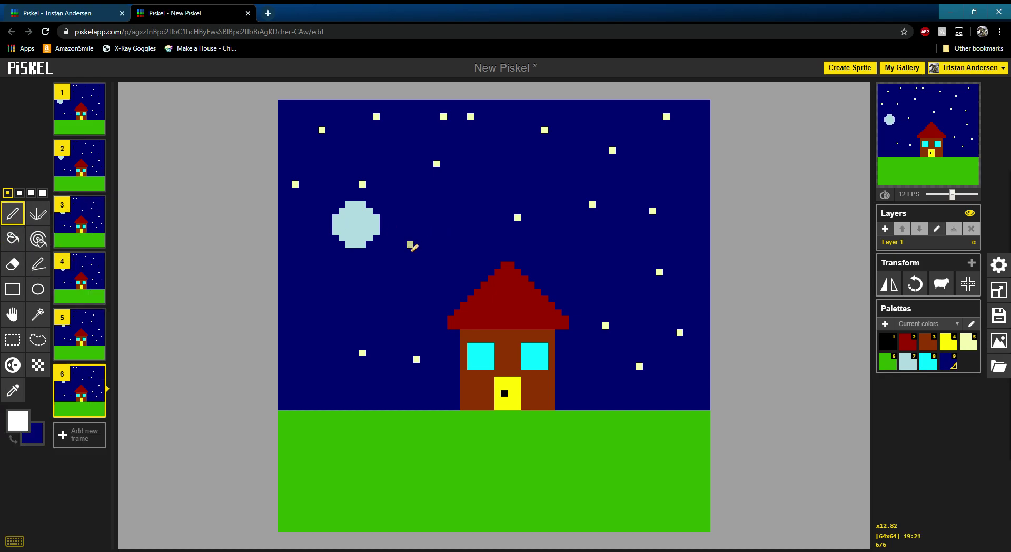
click(409, 244)
click(363, 353)
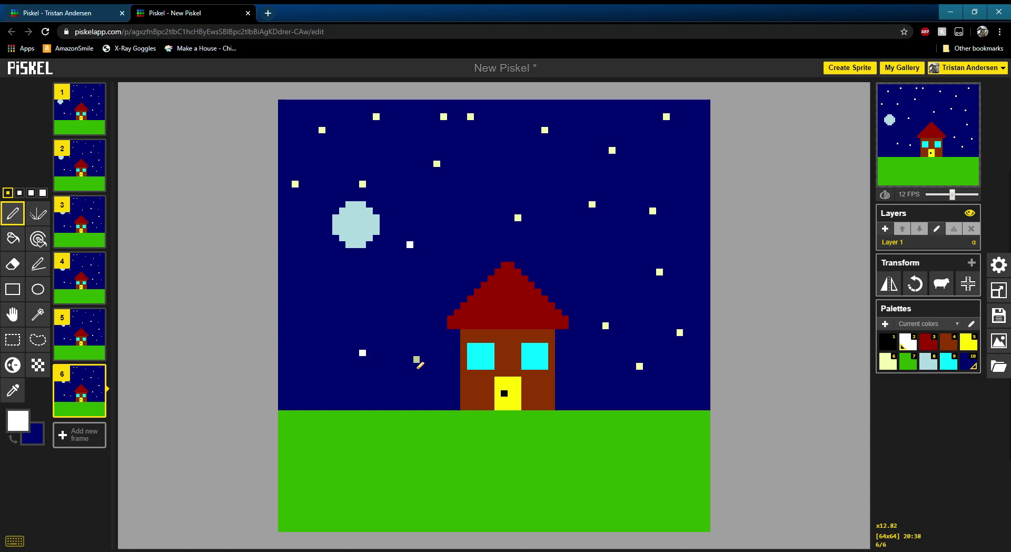
click(417, 359)
click(294, 183)
click(363, 184)
click(376, 116)
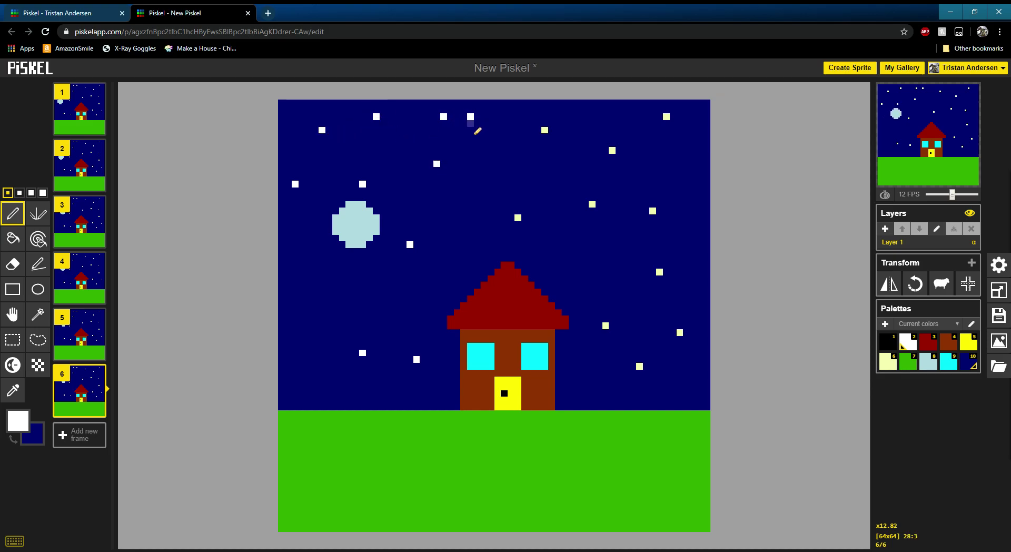
Repaint the remaining seven right-side stars white
click(518, 217)
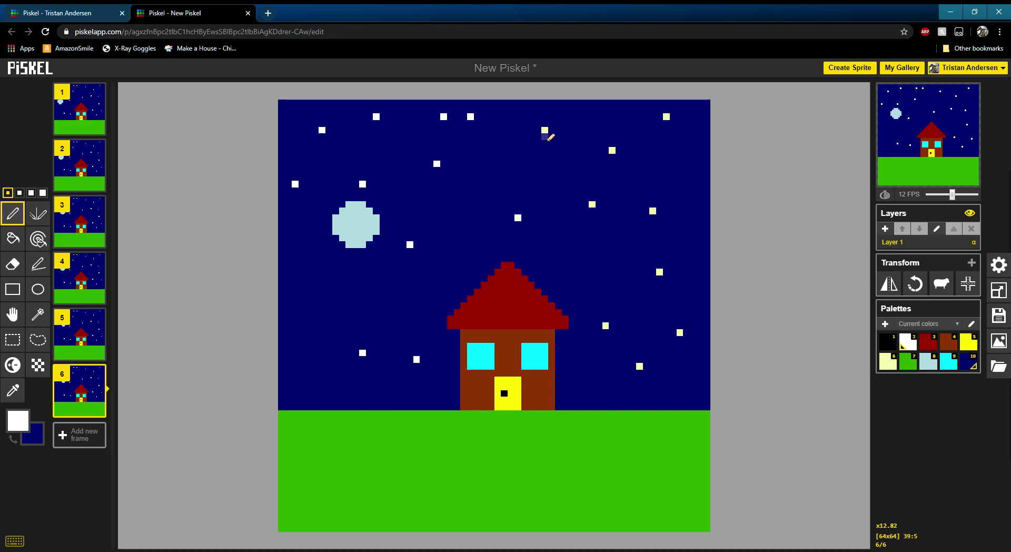
click(544, 130)
click(612, 150)
click(592, 204)
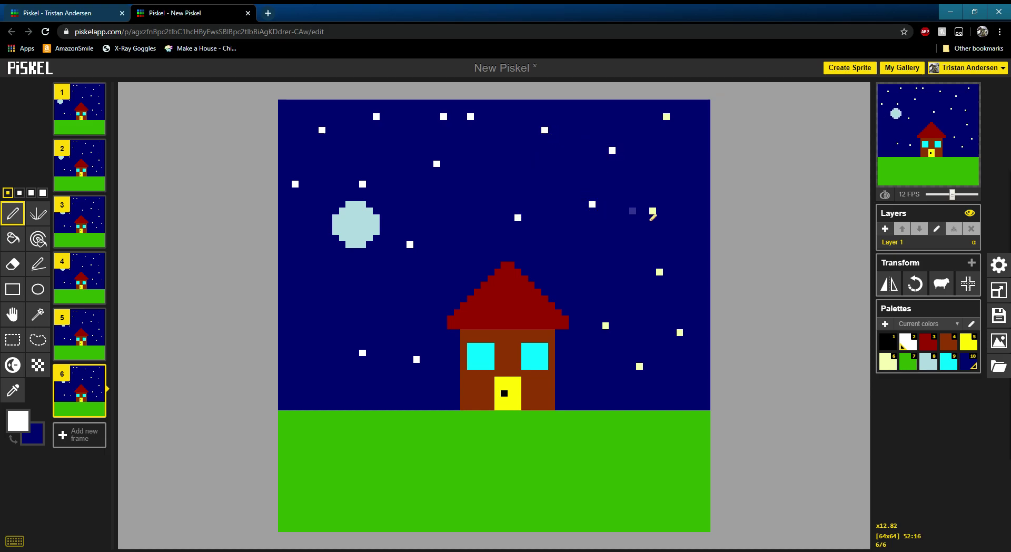
click(666, 117)
click(606, 325)
click(679, 336)
Sample the navy sky and trim the two-pixel star down to one pixel
click(13, 389)
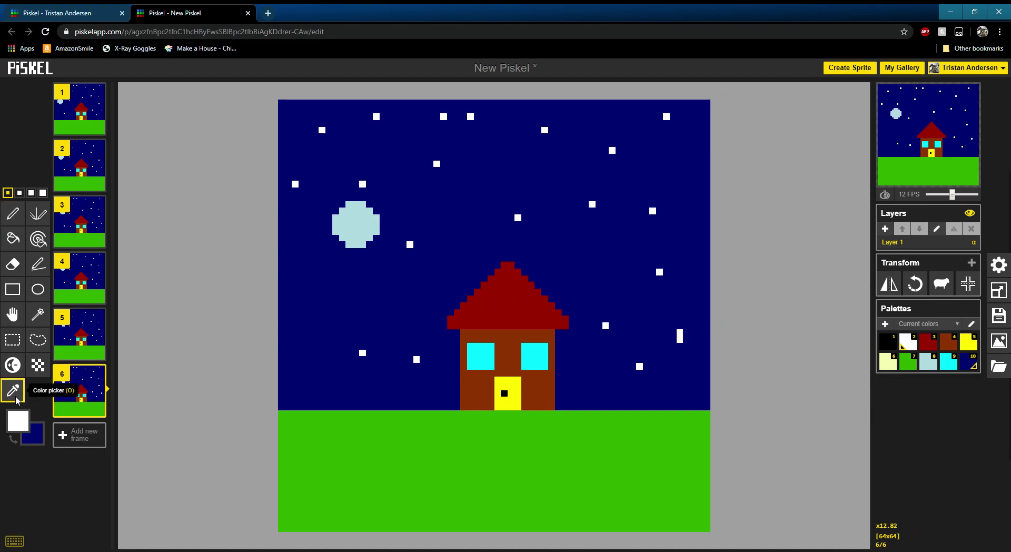
click(634, 266)
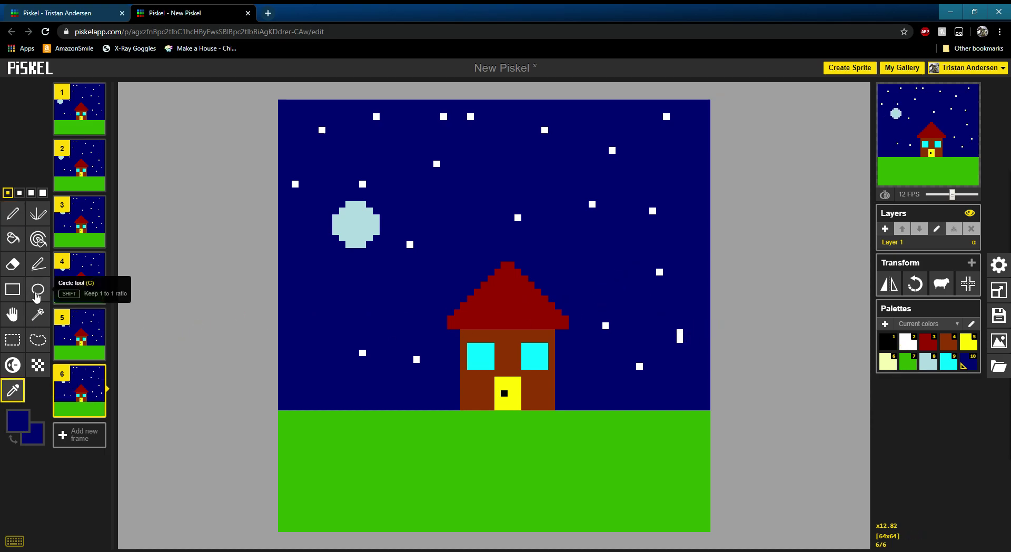
click(12, 213)
click(680, 339)
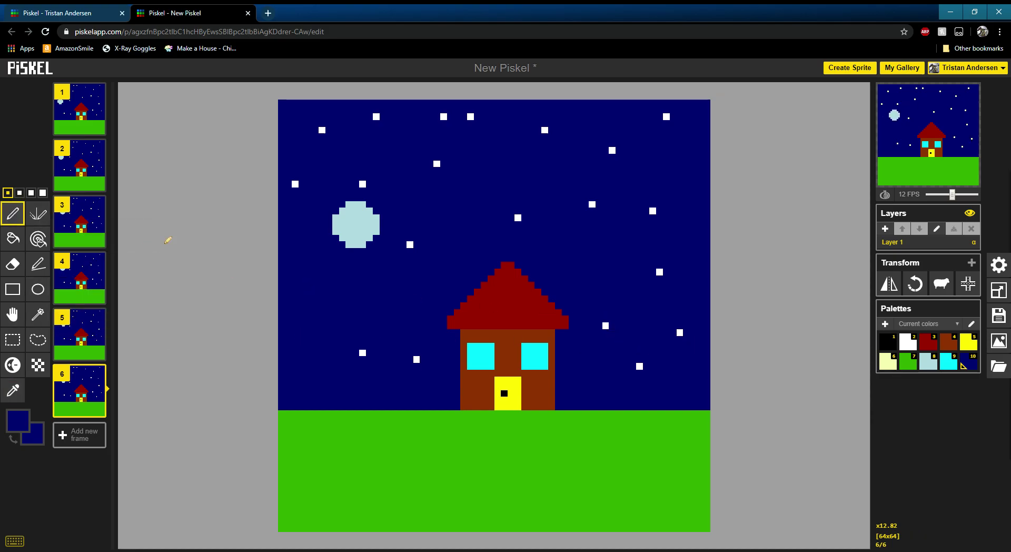
Duplicate frame 6 as frame 7 and shift its moon up and right
click(97, 408)
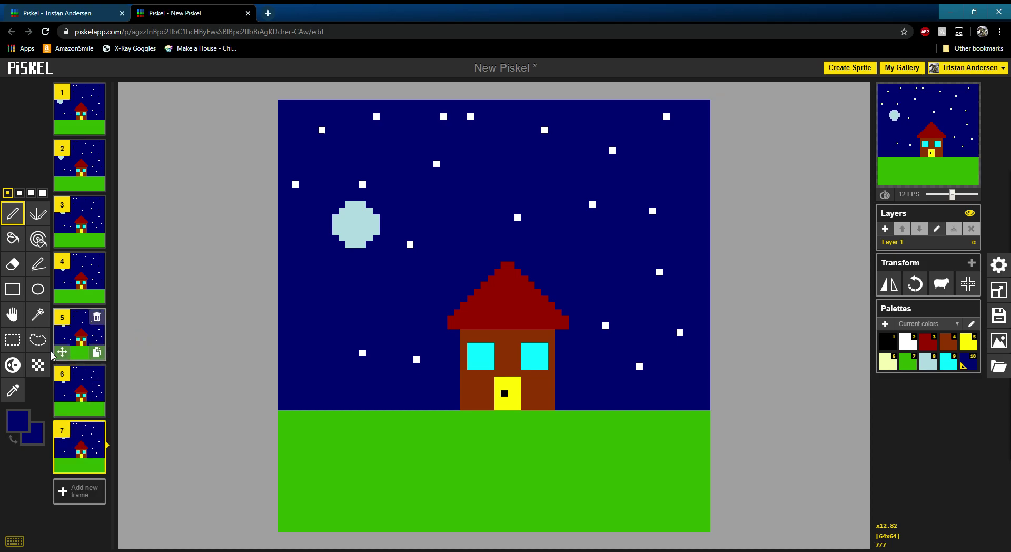
click(38, 313)
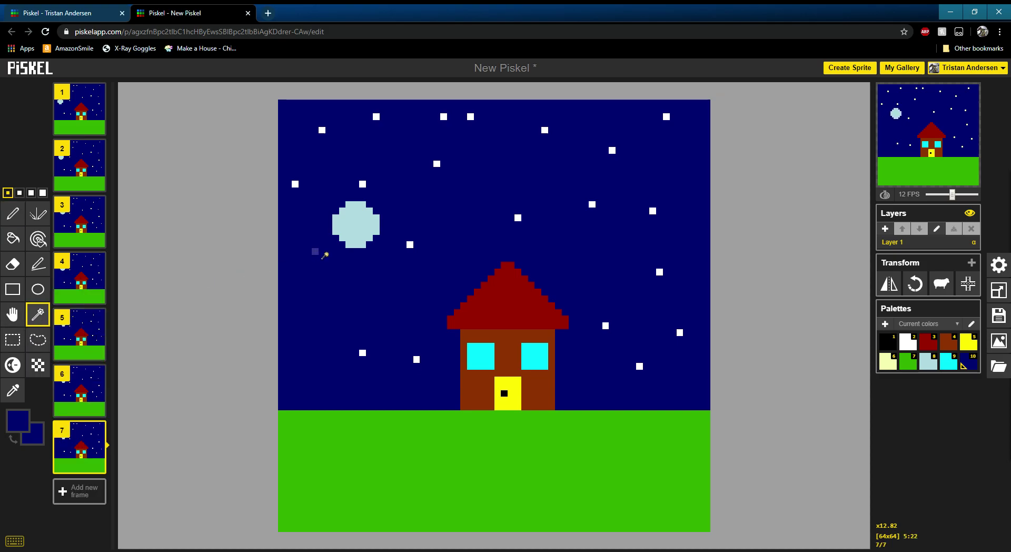
click(363, 226)
mouse_move(361, 226)
mouse_down()
mouse_move(369, 212)
mouse_move(350, 237)
mouse_move(363, 224)
mouse_up()
mouse_move(363, 234)
mouse_down()
mouse_move(373, 226)
mouse_move(354, 227)
mouse_up()
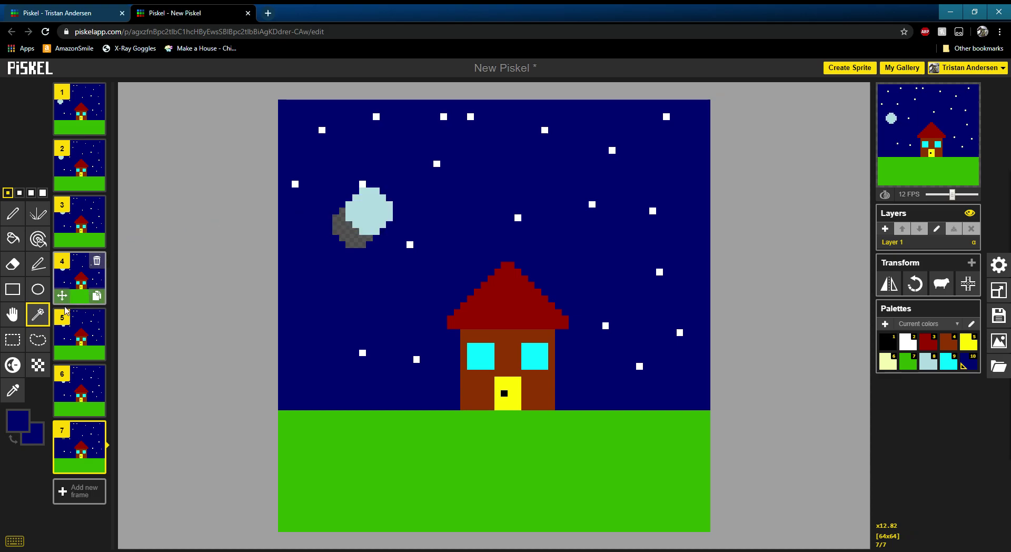
Bucket-fill the moon's leftover grey shadow with the navy sky colour
click(13, 390)
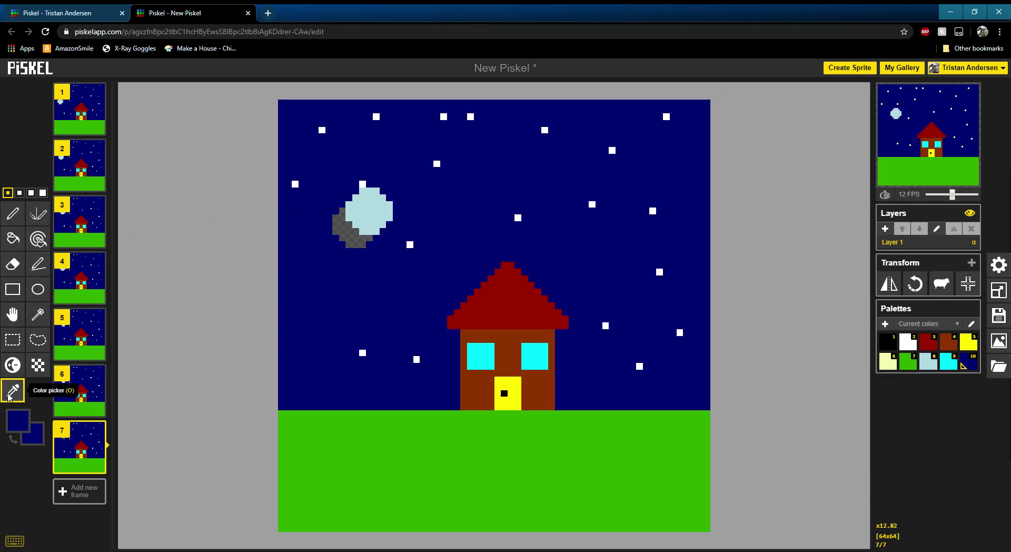
click(12, 238)
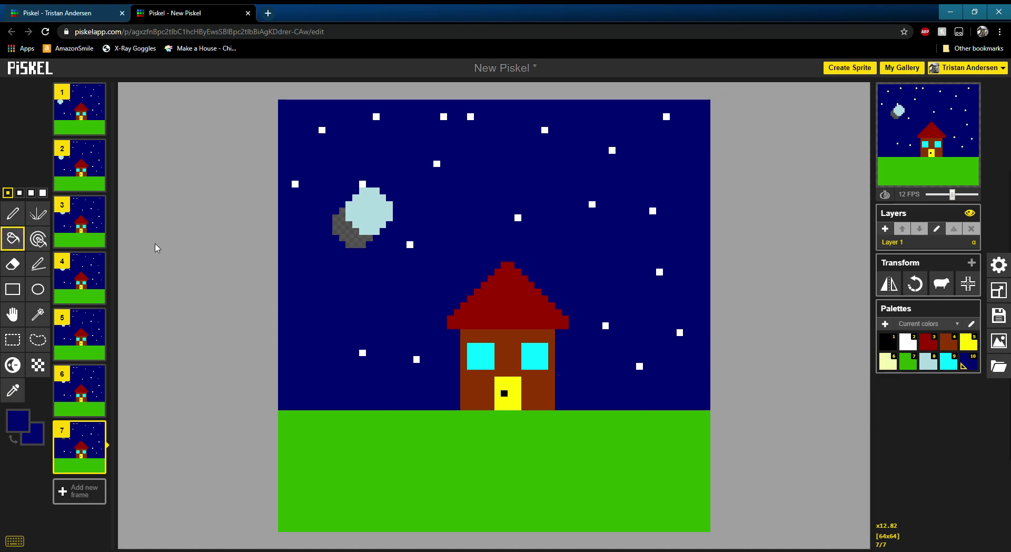
click(350, 245)
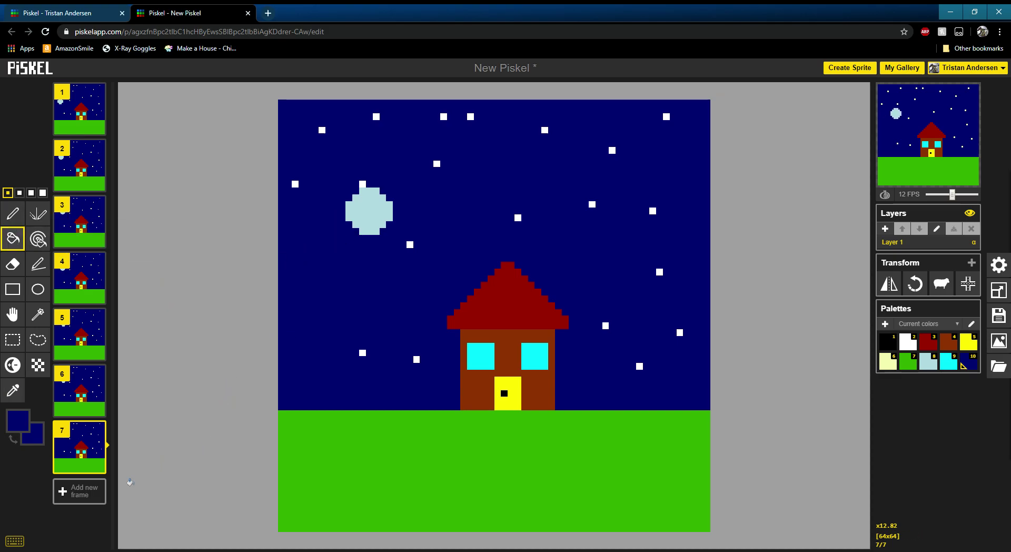
Duplicate frame 7 as frame 8, move the moon further up-right, and fill its grey shadow navy
click(97, 468)
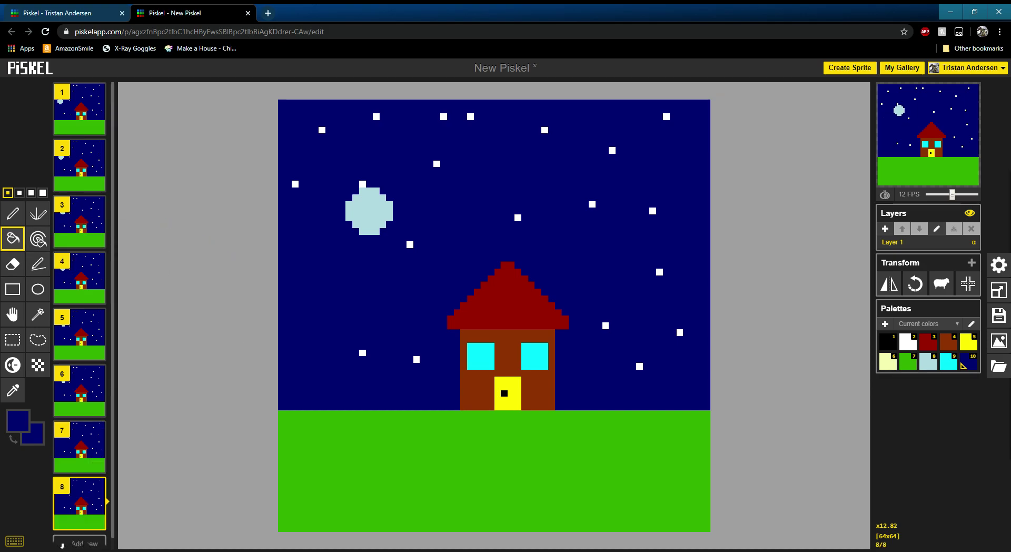
click(38, 314)
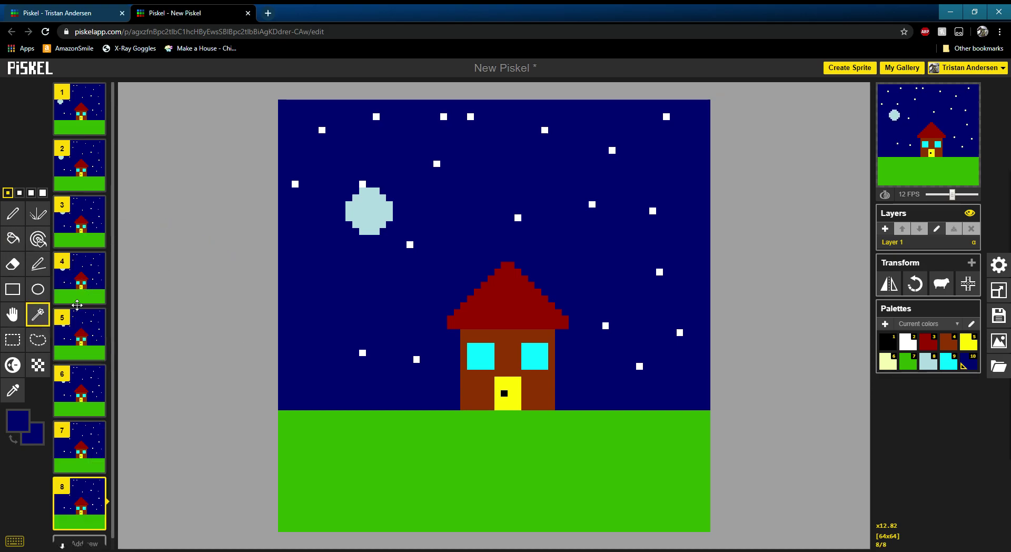
click(375, 218)
drag(375, 218, 380, 210)
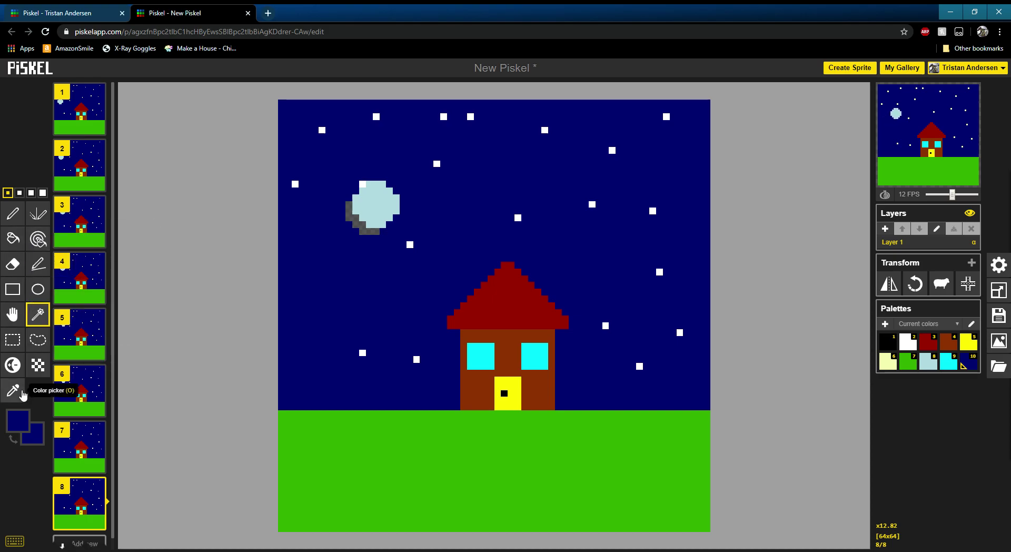
click(13, 239)
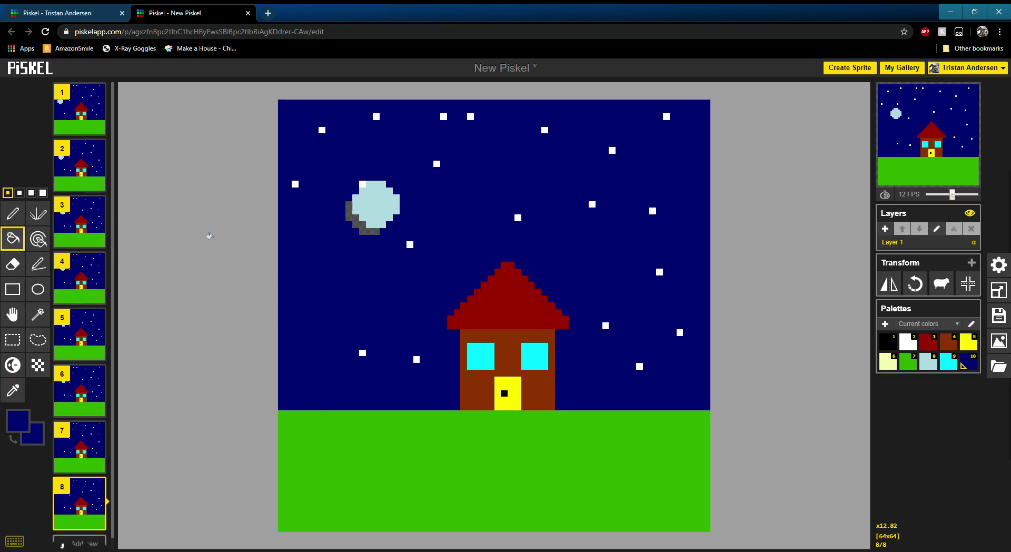
click(359, 231)
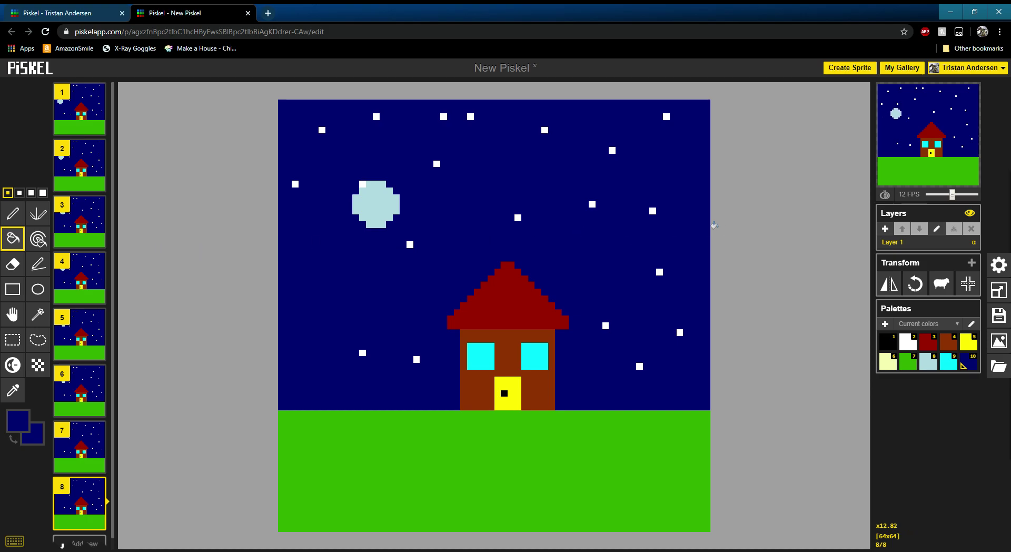
mouse_move(963, 107)
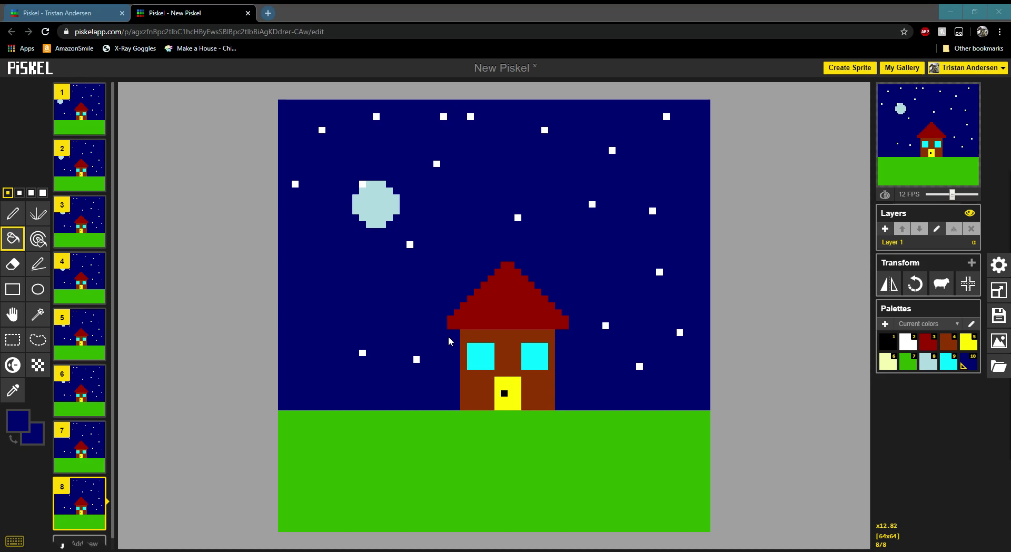
click(893, 20)
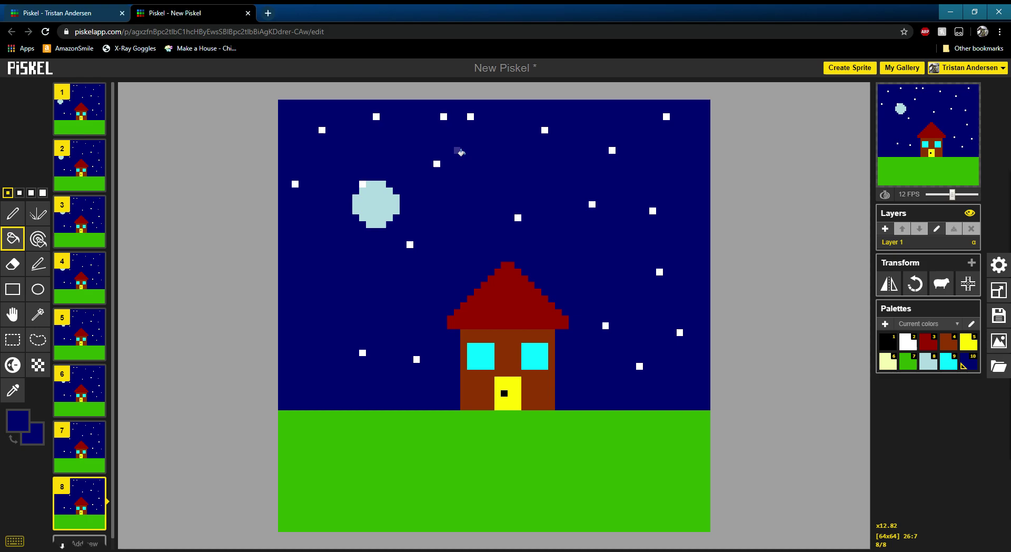